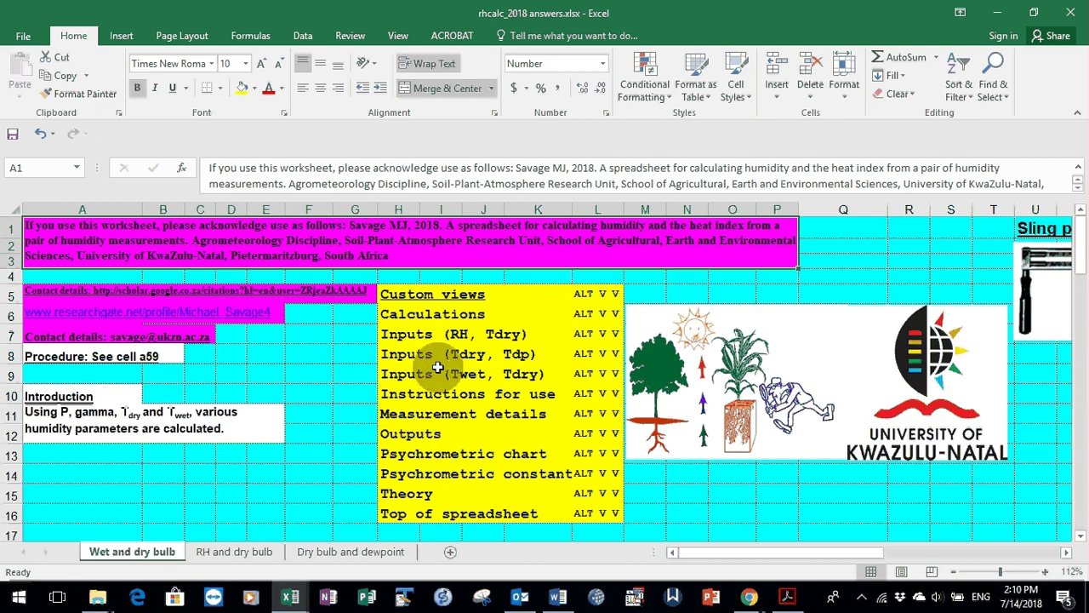
Apply the Theory custom view to show the gas-law equations, then select cell A24
key(alt+v)
key(v)
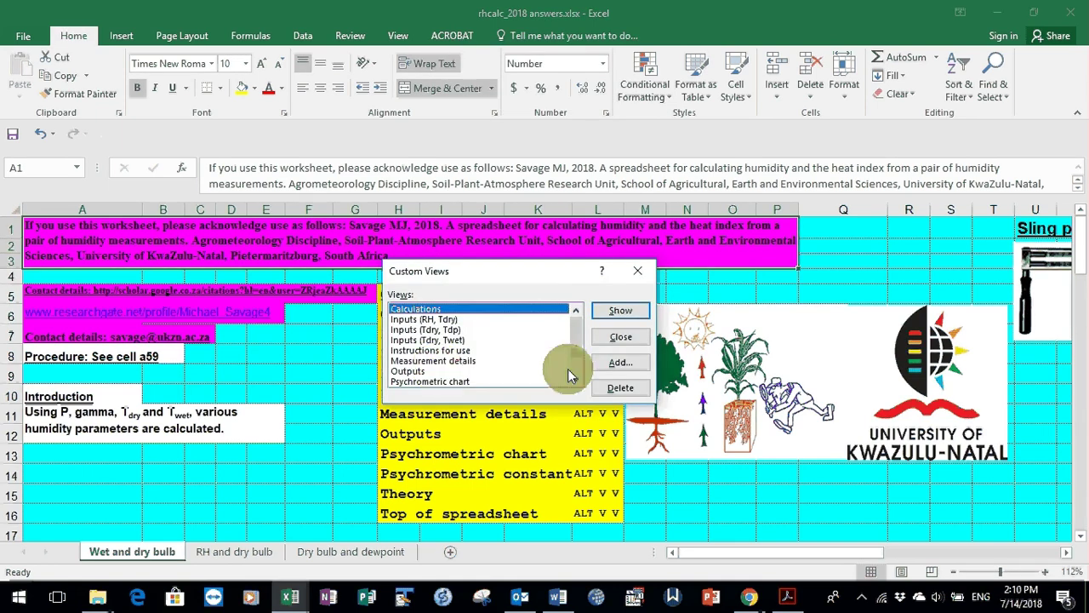
scroll(583, 375, down, 1)
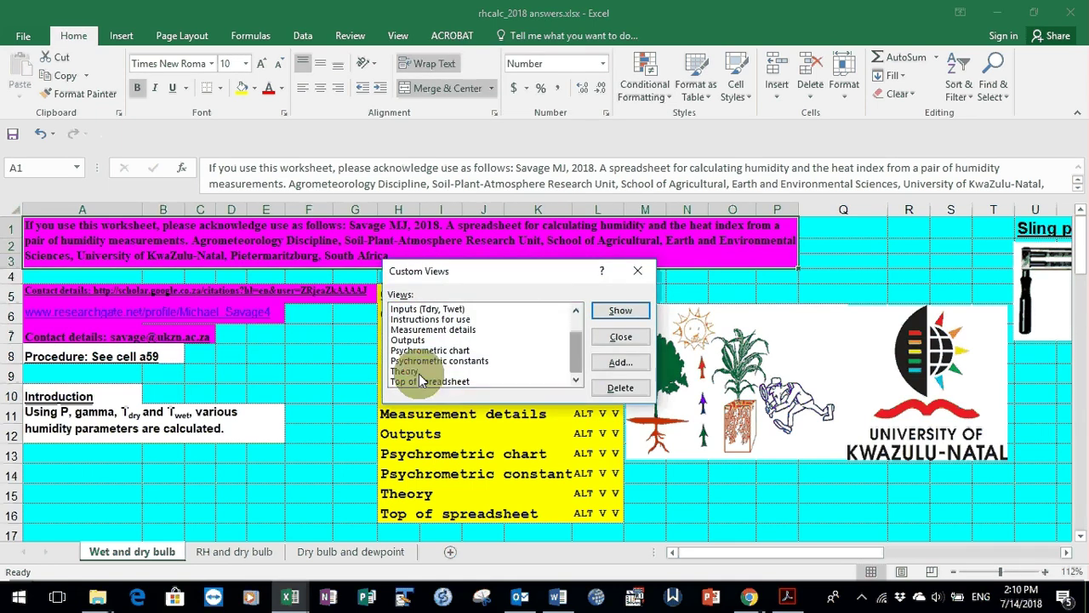
click(407, 371)
double_click(407, 373)
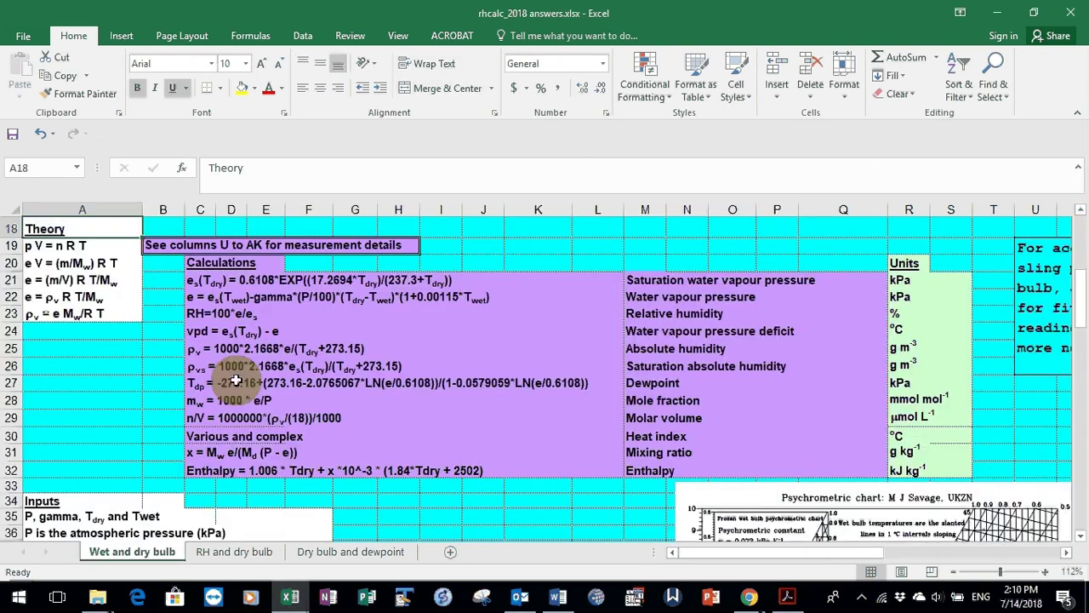
click(103, 330)
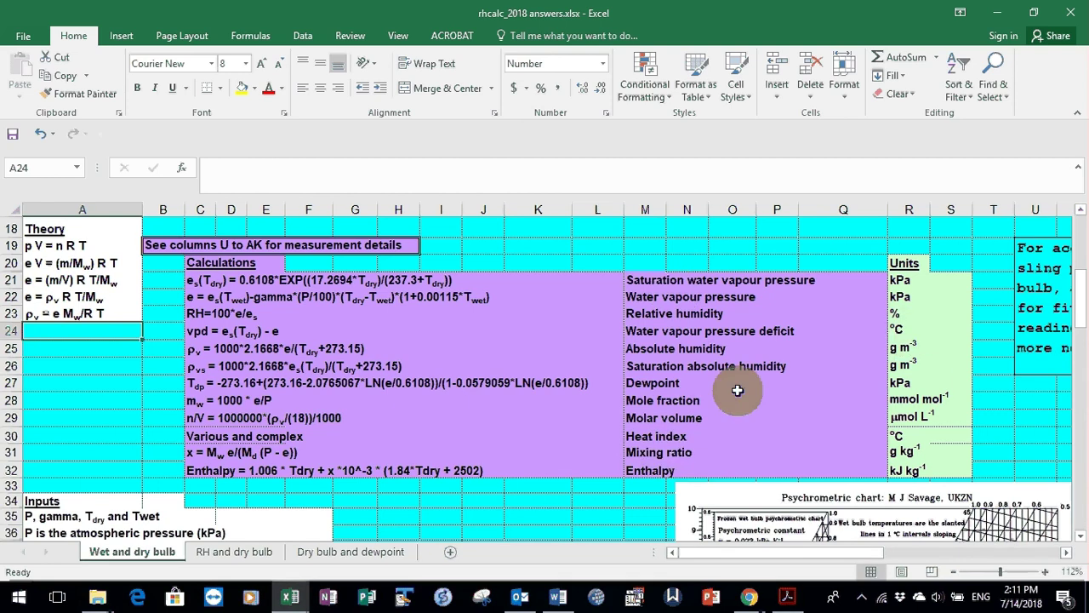
Apply the Measurement details custom view showing the sling psychrometer picture and error list
key(alt+v)
key(w)
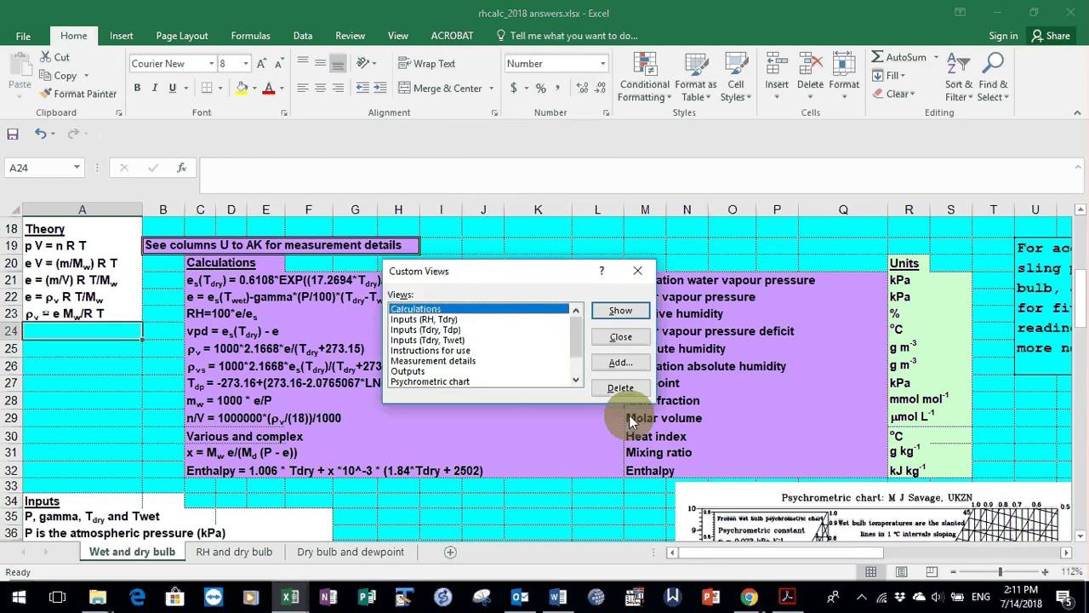
double_click(448, 362)
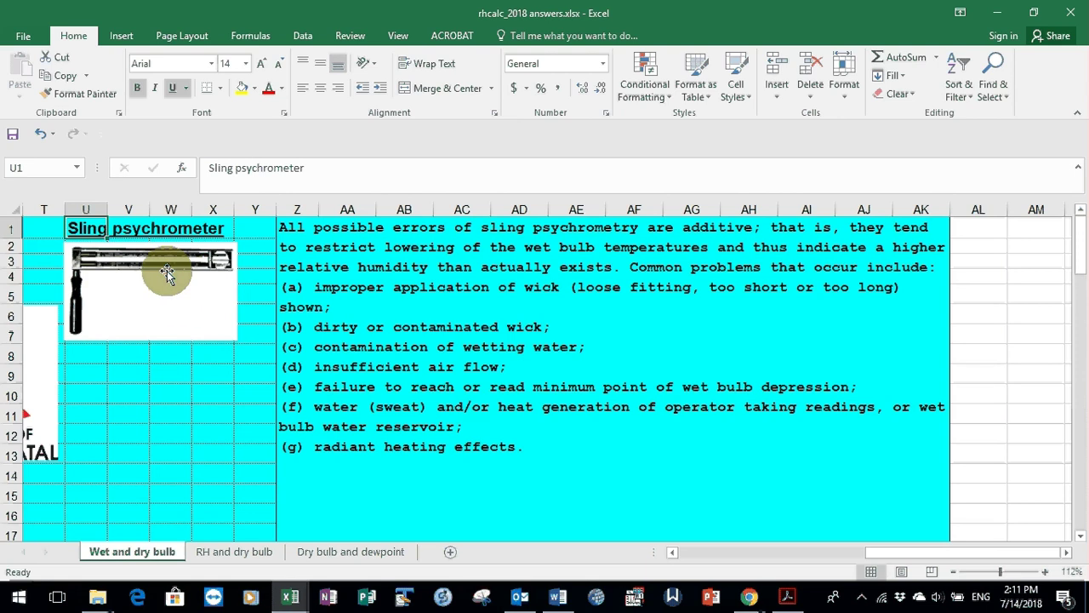
Show the Psychrometric chart custom view and scroll down to the water vapour density chart
key(alt+v)
key(w)
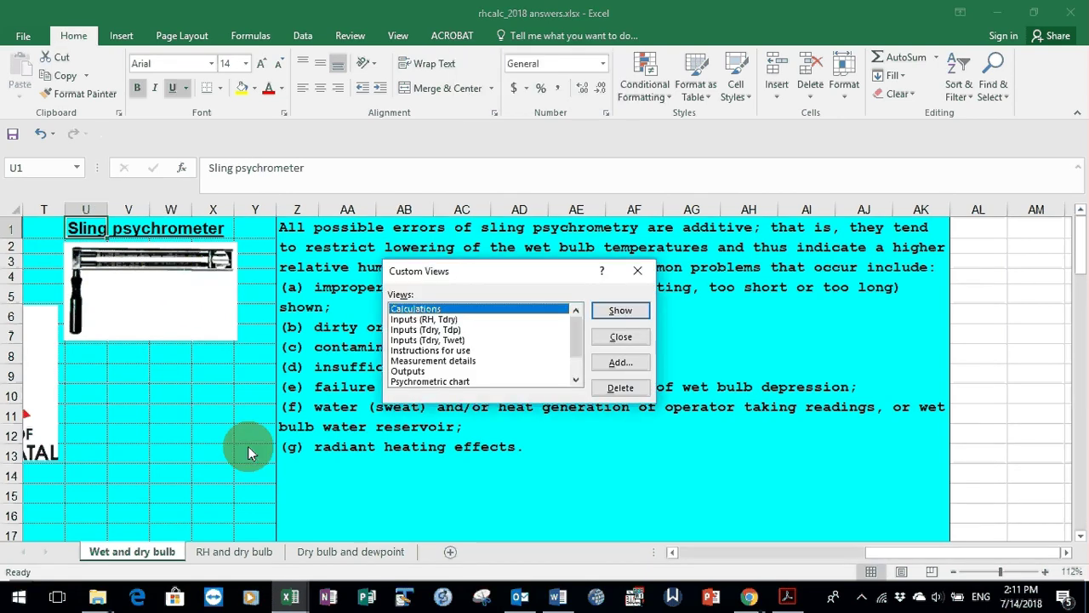
click(447, 380)
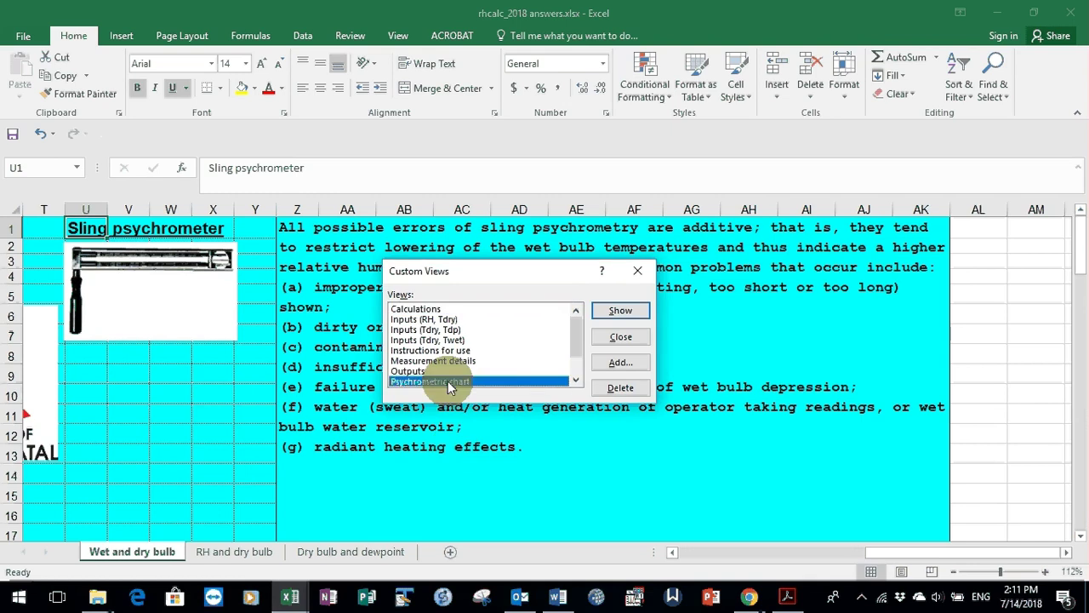
click(620, 311)
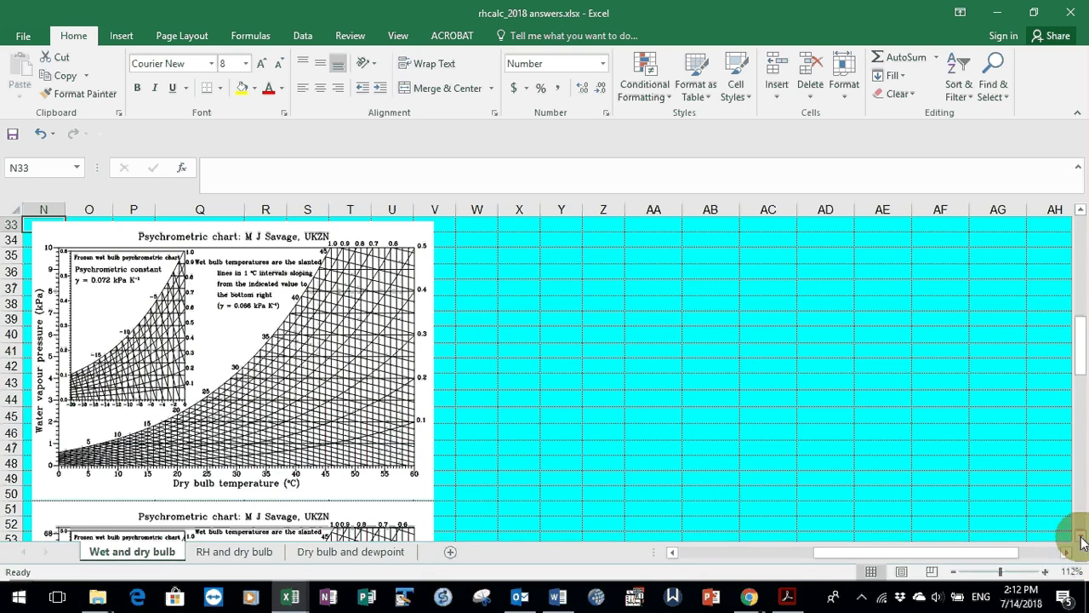
scroll(1082, 542, down, 1)
scroll(1082, 542, down, 4)
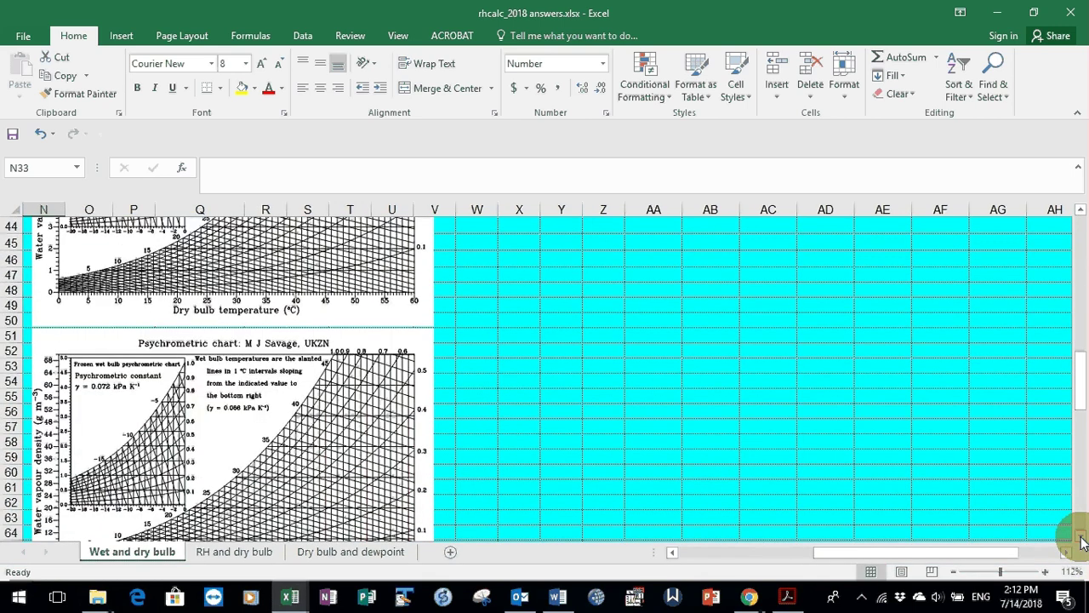
scroll(1082, 541, down, 1)
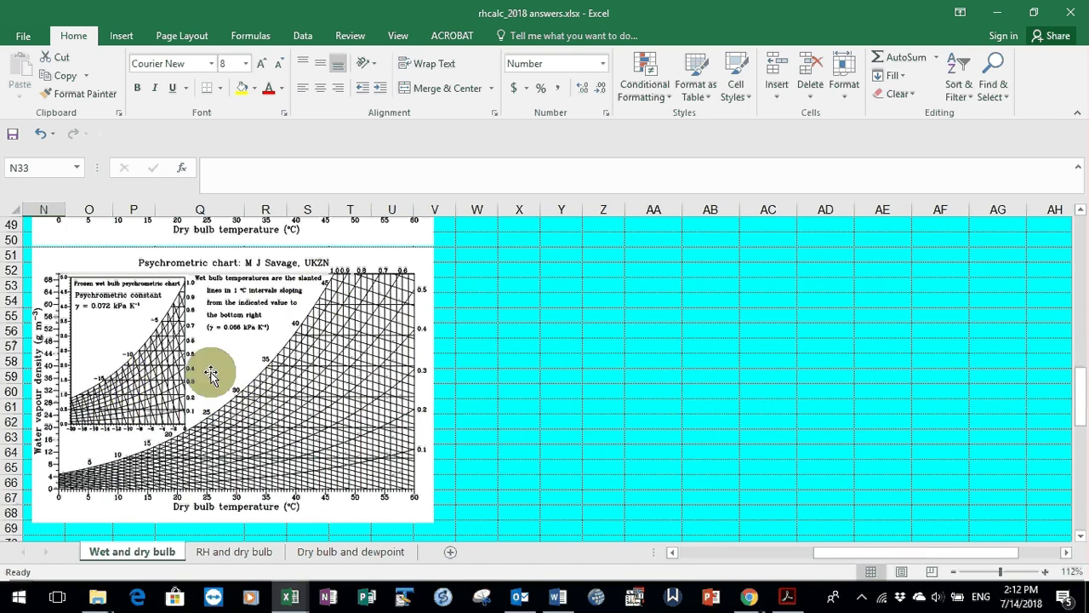
Apply the Psychrometric constants custom view listing Gamma values from 0.066 to 0.0799 kPa K-1
key(alt+v)
key(v)
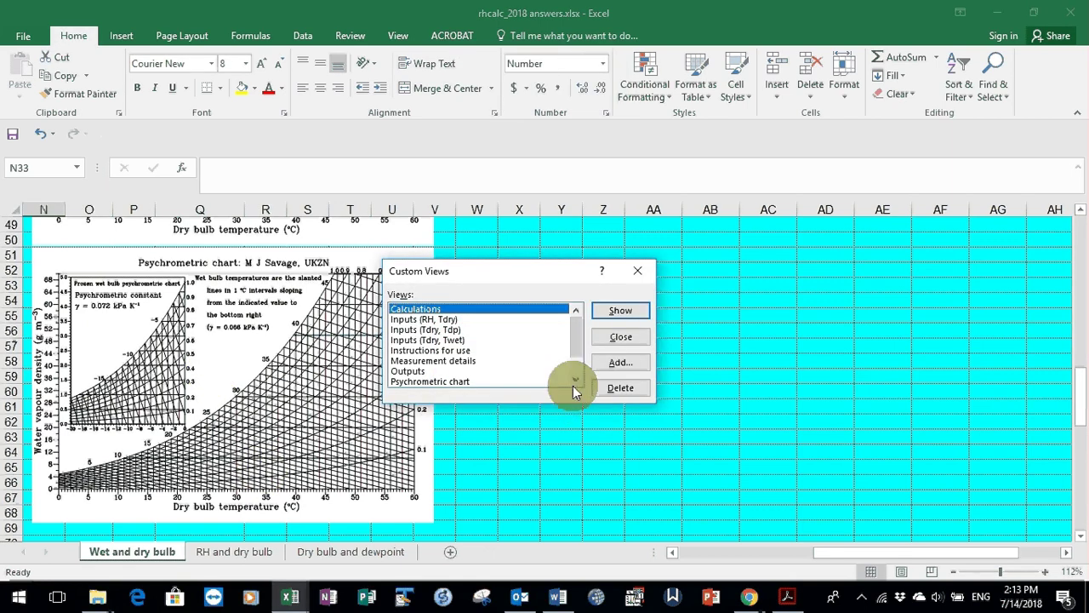
scroll(504, 338, down, 1)
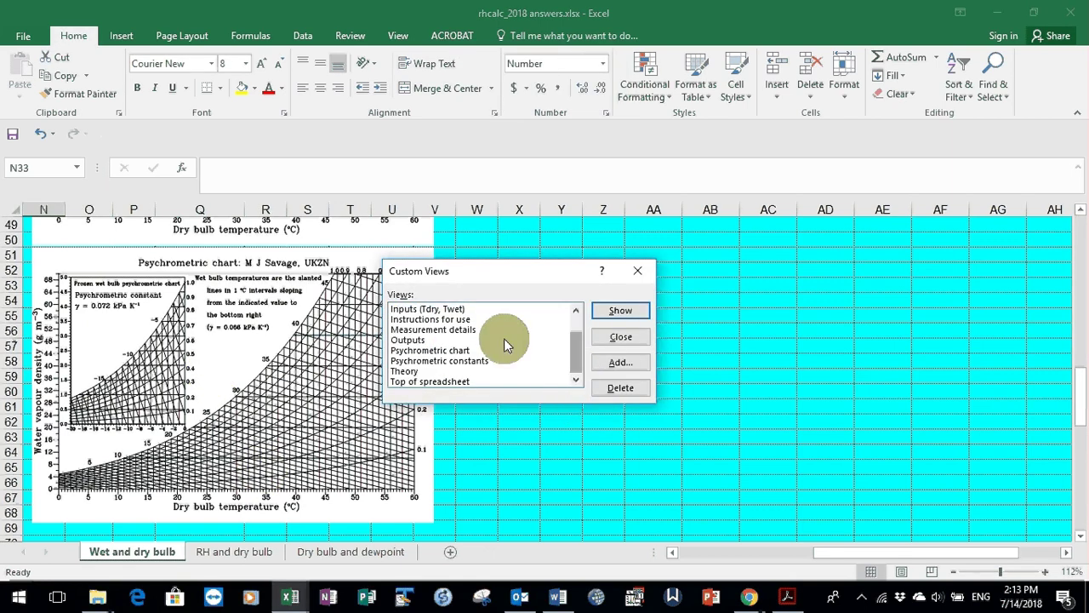
double_click(430, 364)
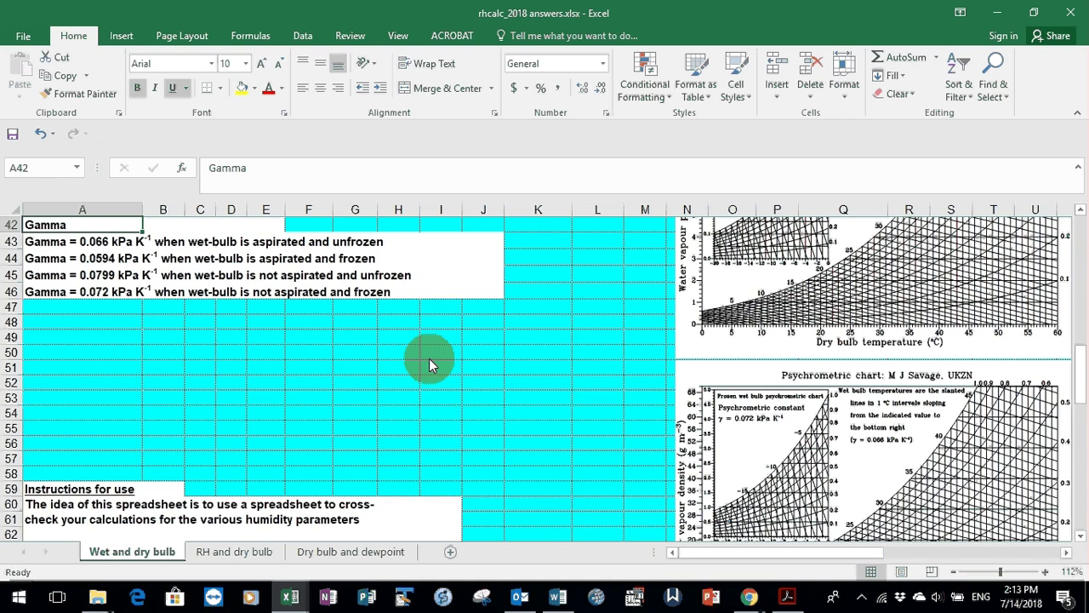
Apply the Inputs (Tdry, Twet) custom view and inspect the Heat index heading P81 and wet bulb input D82
key(alt+w)
key(c)
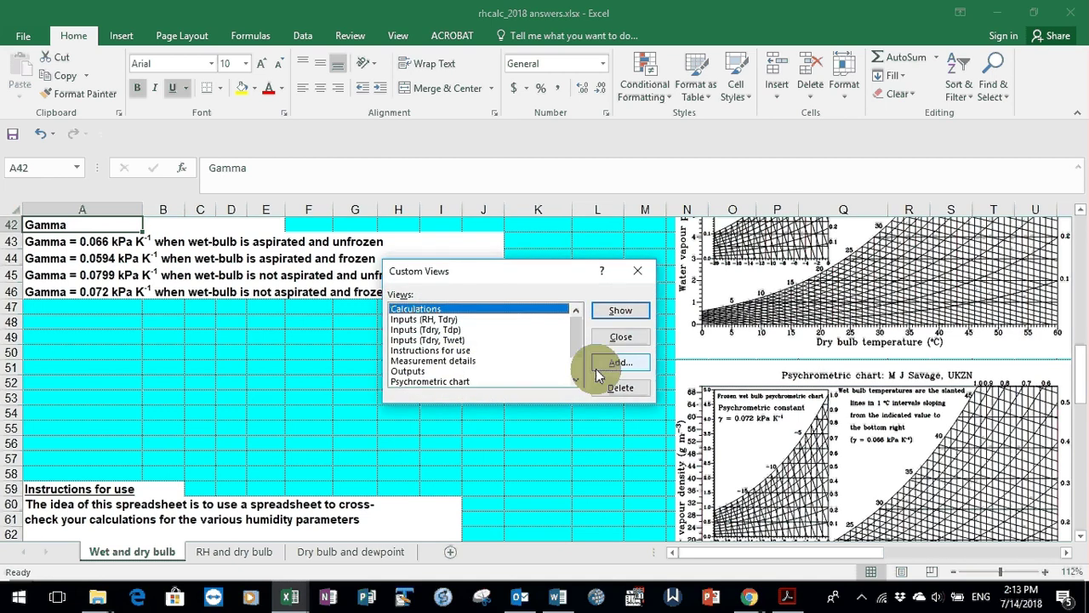
double_click(411, 340)
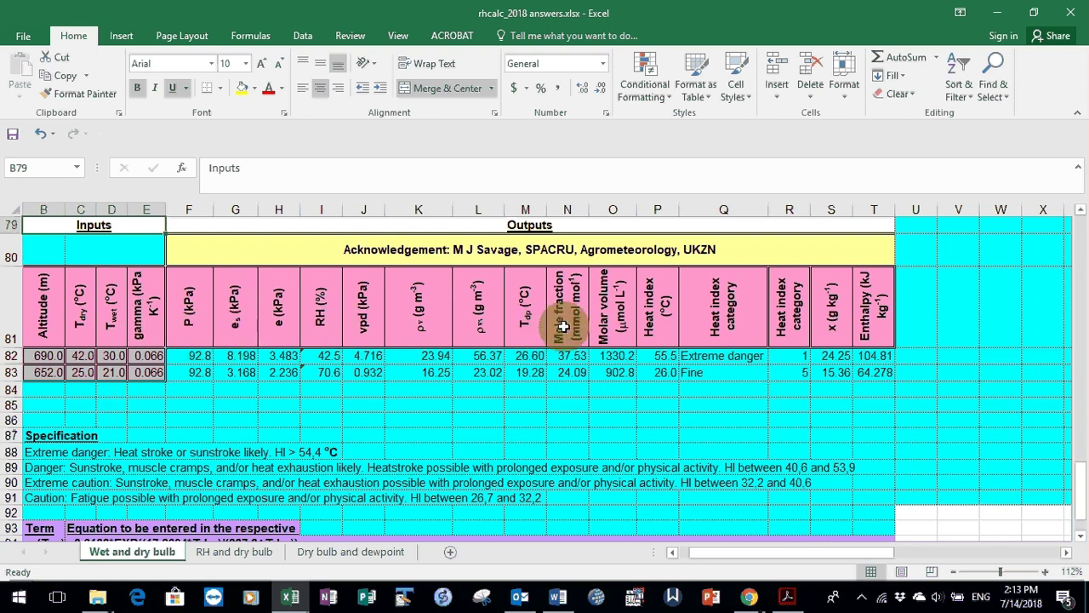
click(656, 332)
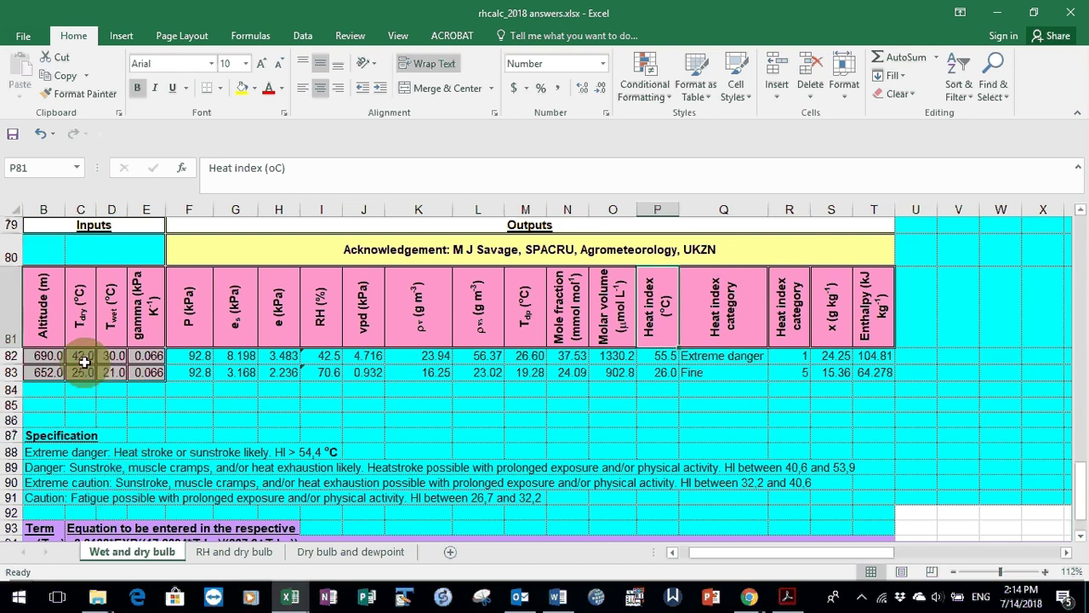
click(109, 357)
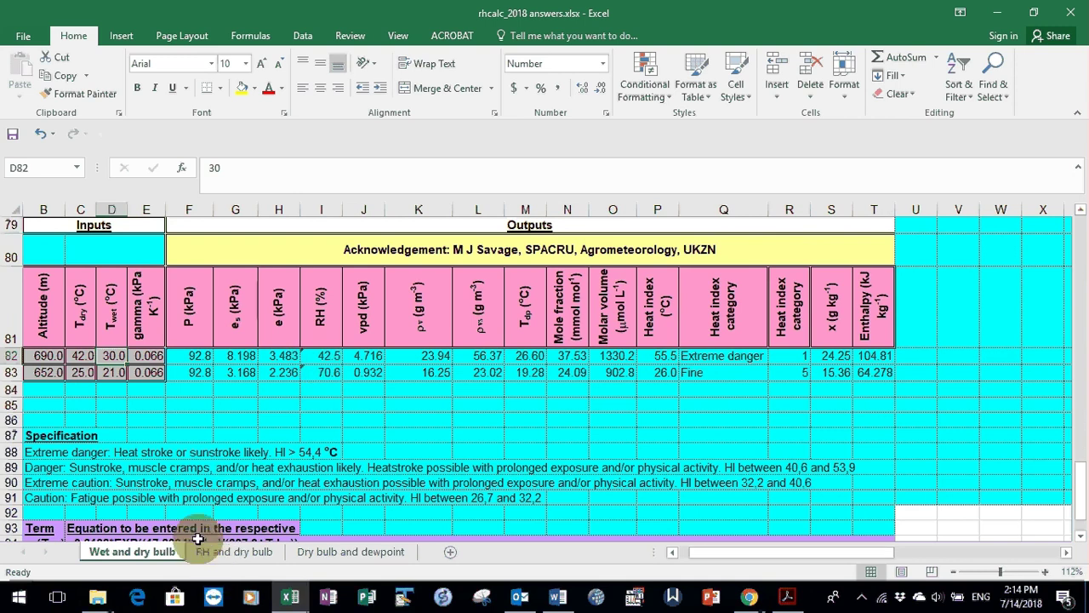
Apply the Inputs (RH, Tdry) custom view and select the Twet weighted header in N81
key(alt+v)
key(v)
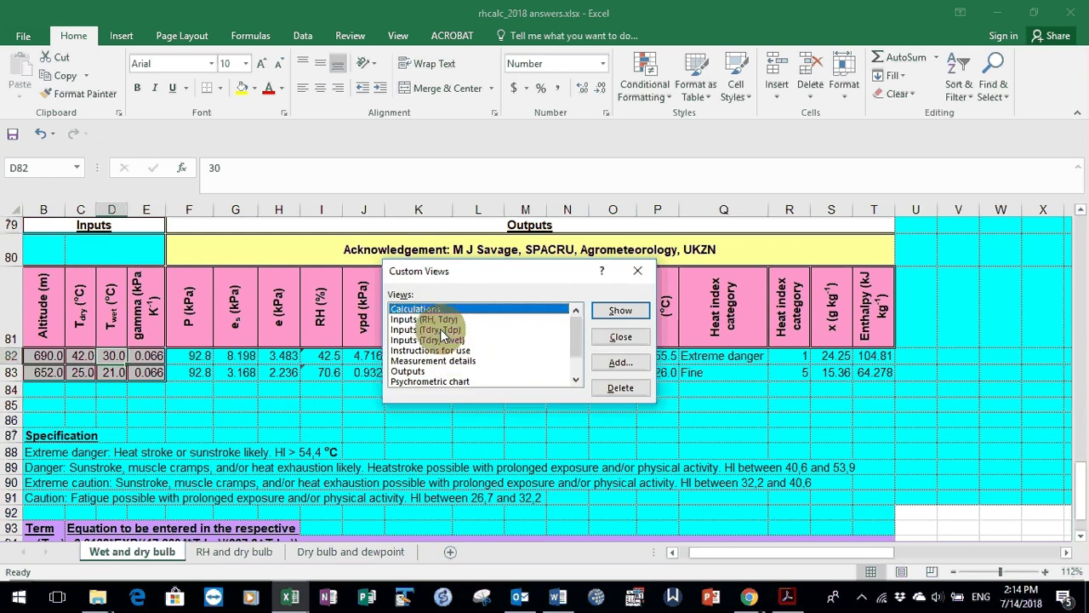
double_click(429, 319)
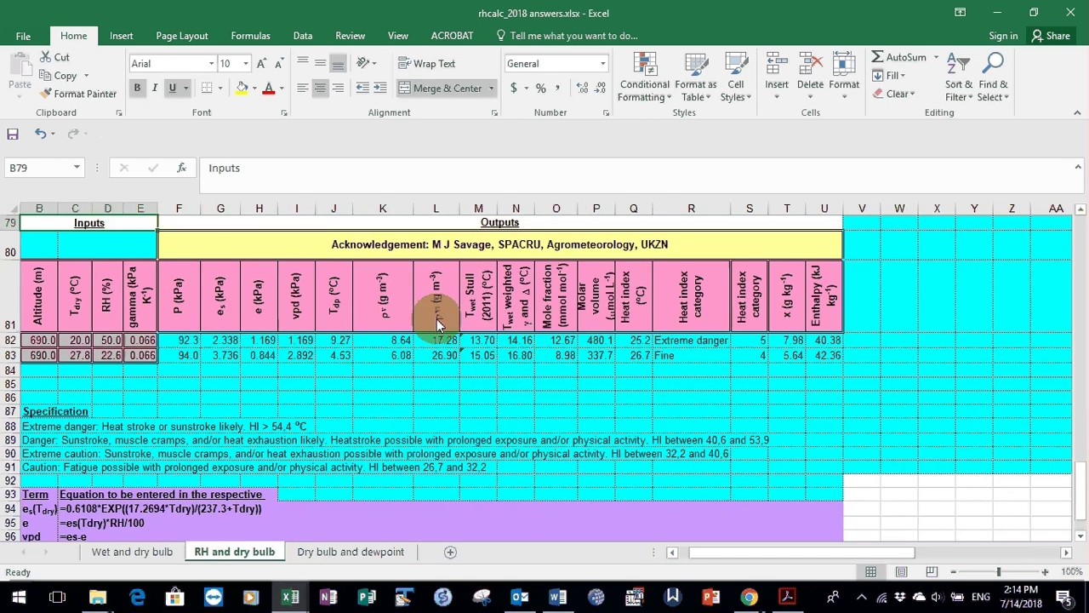
click(509, 296)
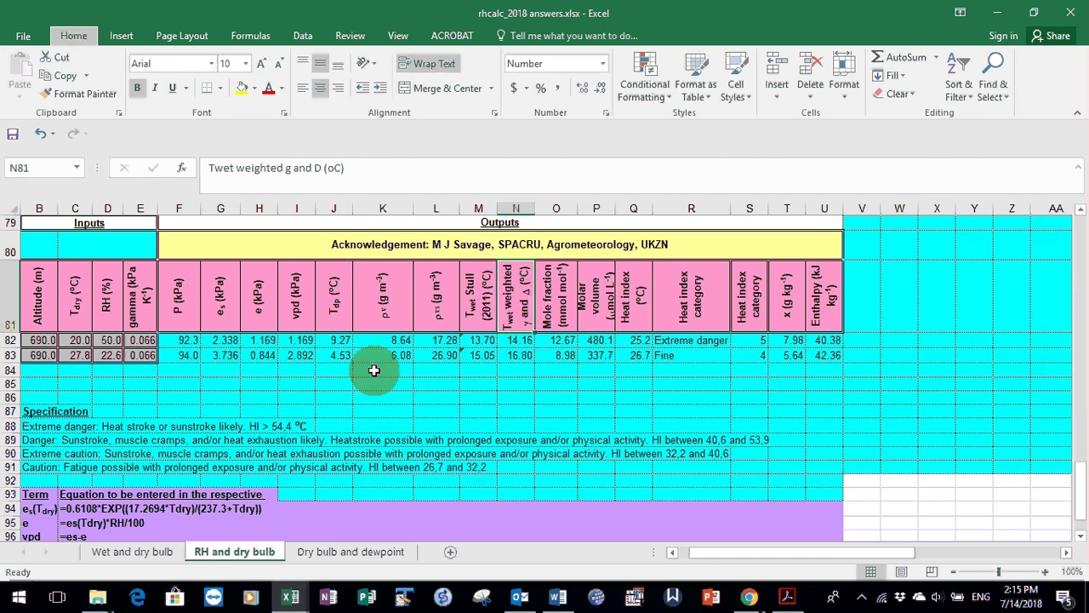
Apply the Inputs (Tdry, Tdp) custom view showing 27.8 °C with 22.6 °C dewpoint giving 73.4% RH
key(alt+w)
key(c)
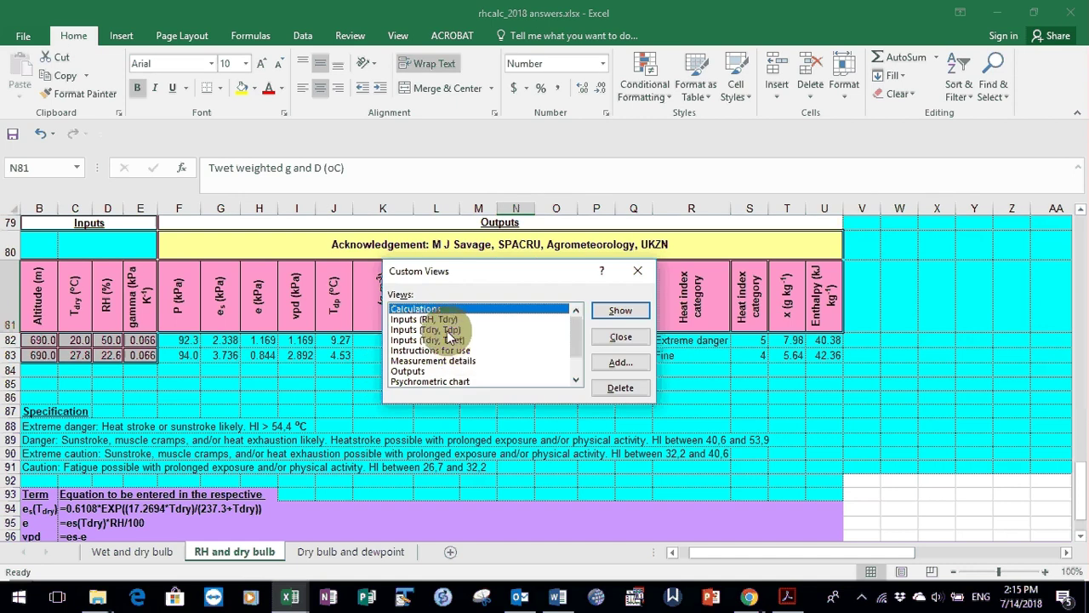
double_click(447, 331)
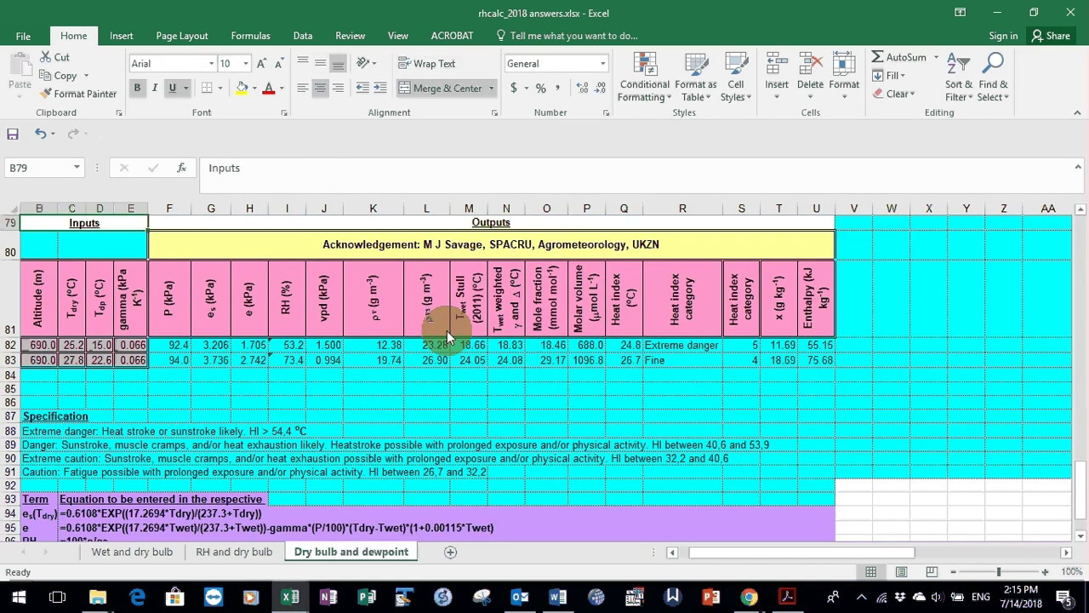